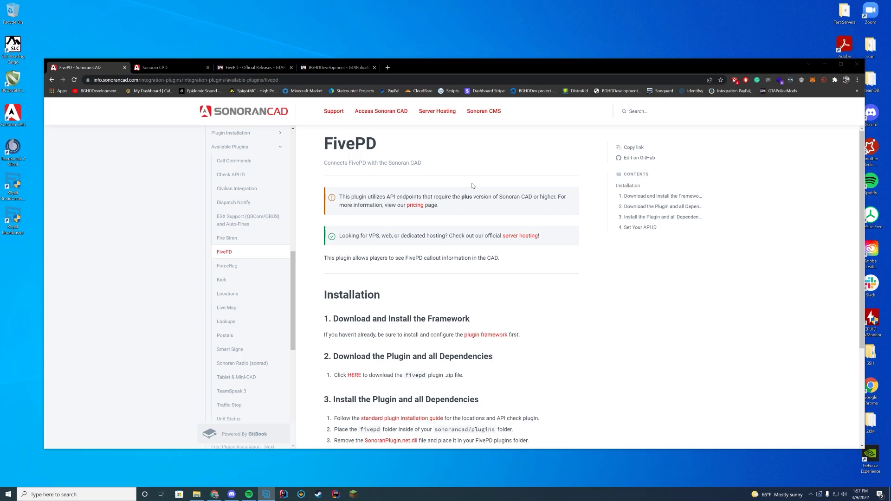
Look over the FivePD release page on GTAPoliceMods
left_click(241, 67)
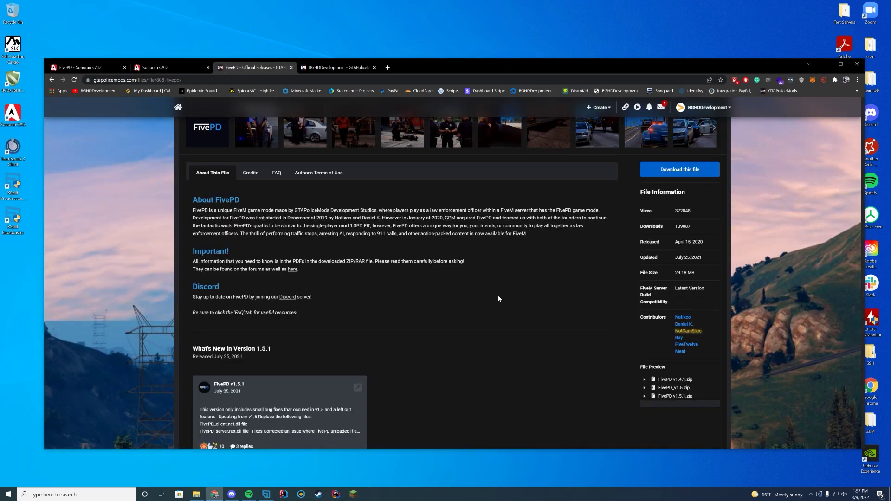
scroll(499, 299, "up", 5)
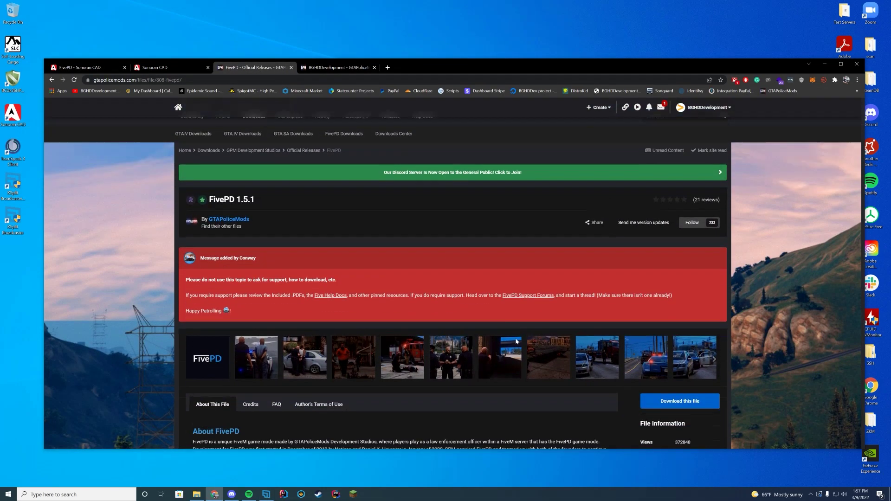
scroll(517, 342, "down", 5)
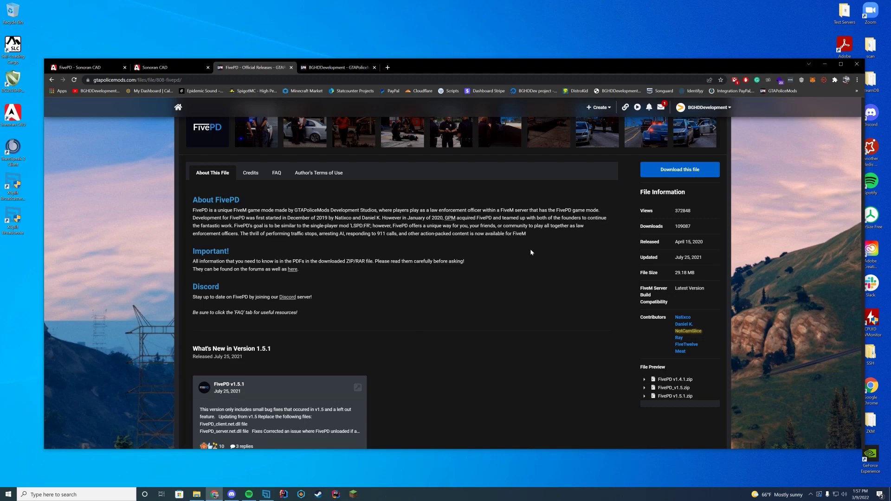
View the BGHDDevelopment club page on GTAPoliceMods and close it
left_click(338, 68)
scroll(594, 283, "down", 3)
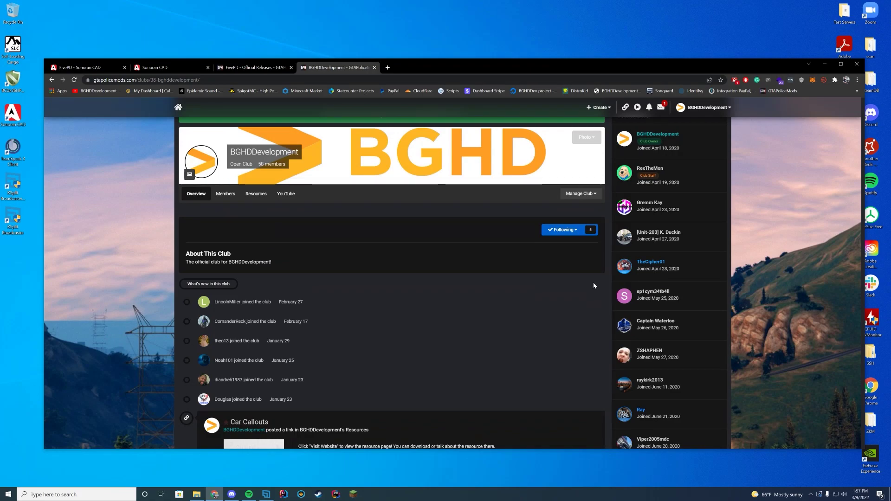
left_click(375, 67)
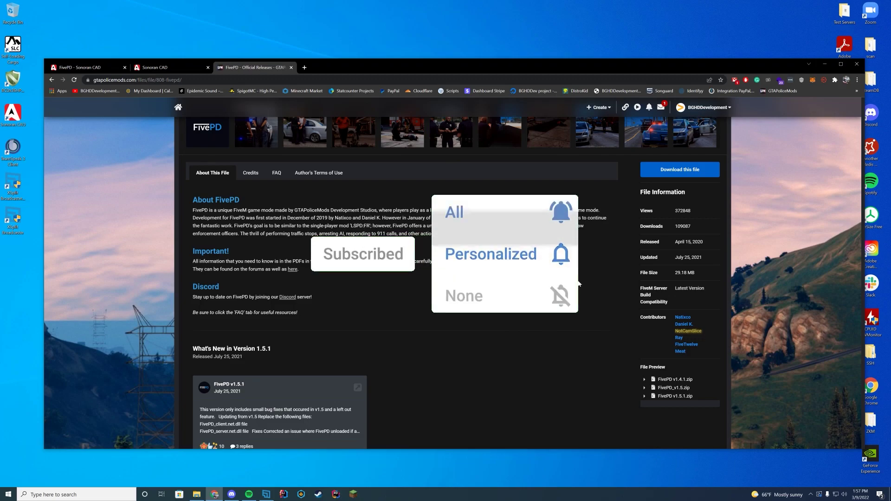
Accept the FivePD licence agreement and download FivePD v1.5.1.zip from the release page
left_click(692, 172)
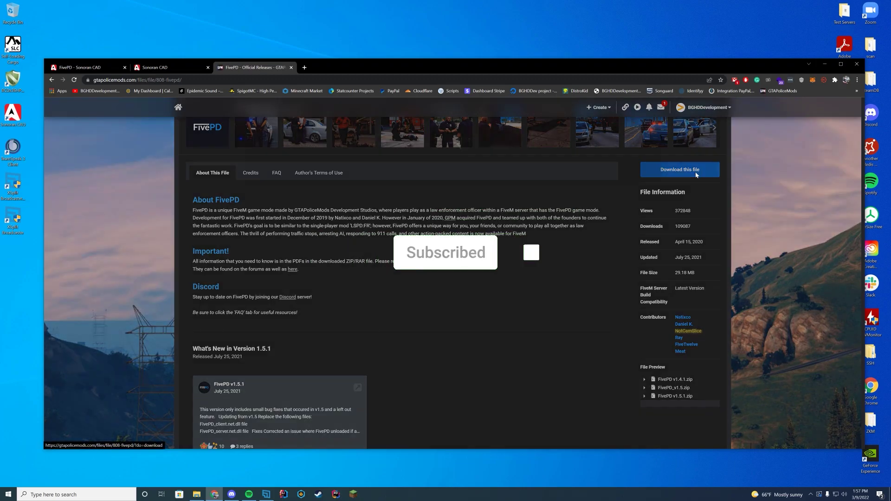
scroll(634, 380, "down", 10)
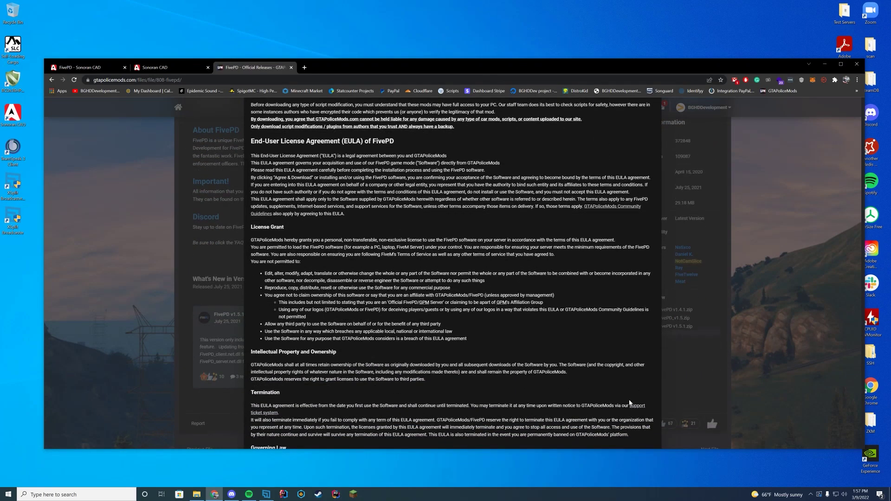
left_click(626, 353)
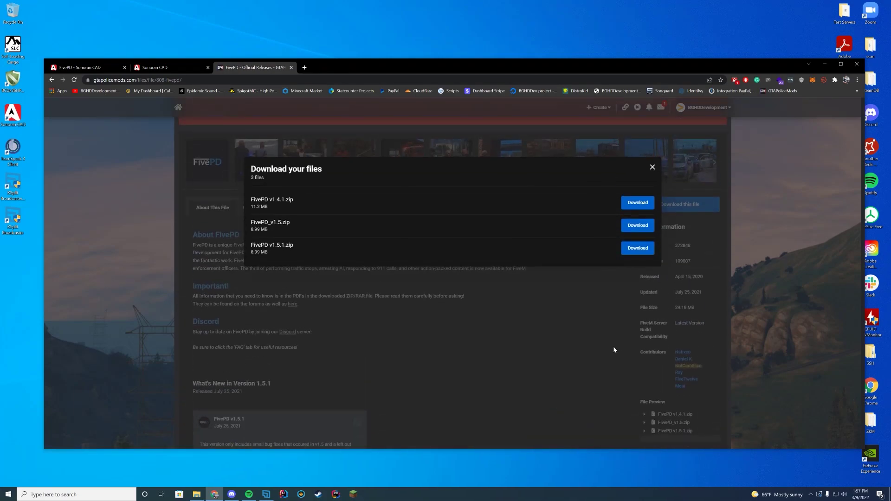
left_click(639, 252)
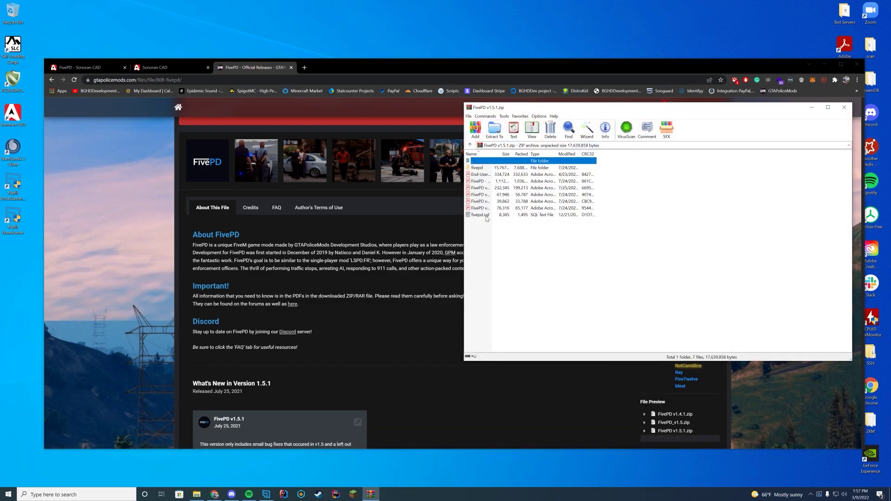
Extract the fivepd folder from FivePD v1.5.1.zip into the FiveM server's server-data\resources folder and open the extracted folder
double_click(481, 168)
double_click(491, 162)
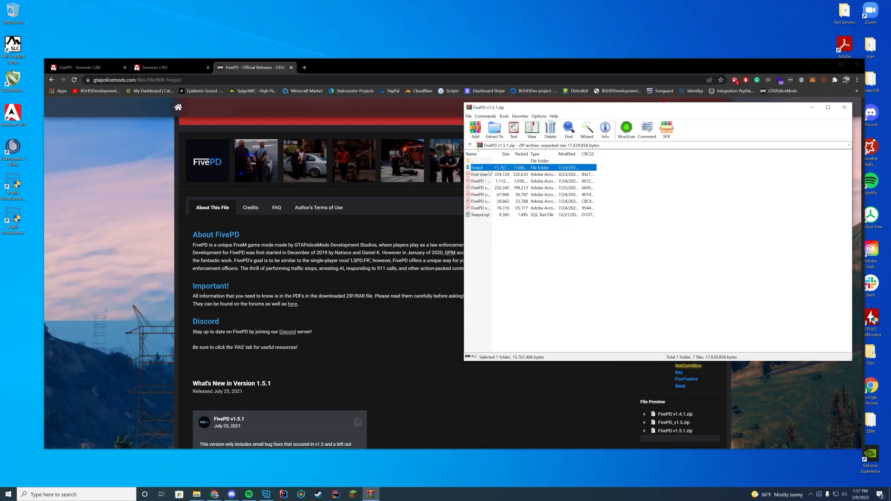
left_click(824, 64)
left_click(196, 494)
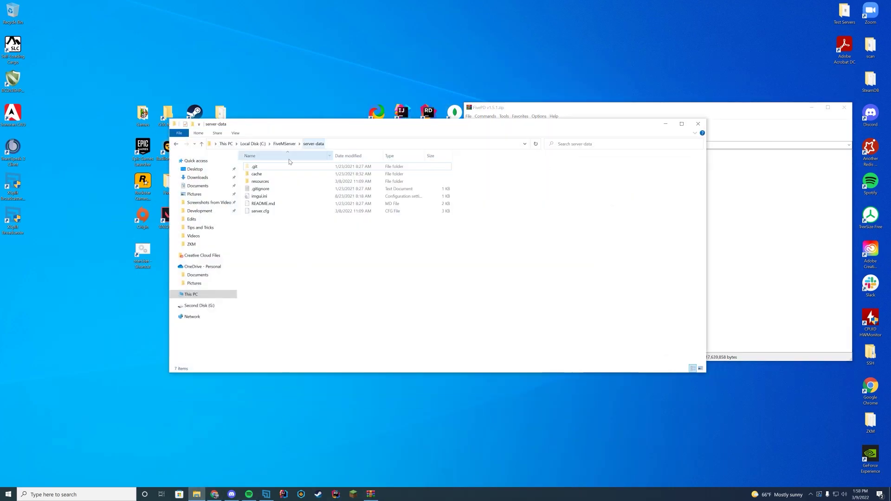
double_click(274, 181)
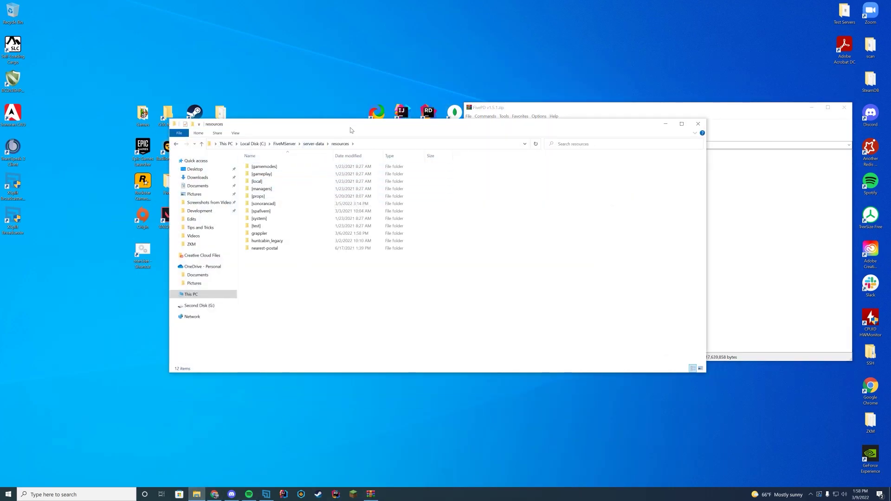
left_click_drag(351, 125, 249, 126)
left_click(685, 210)
left_click_drag(482, 168, 260, 312)
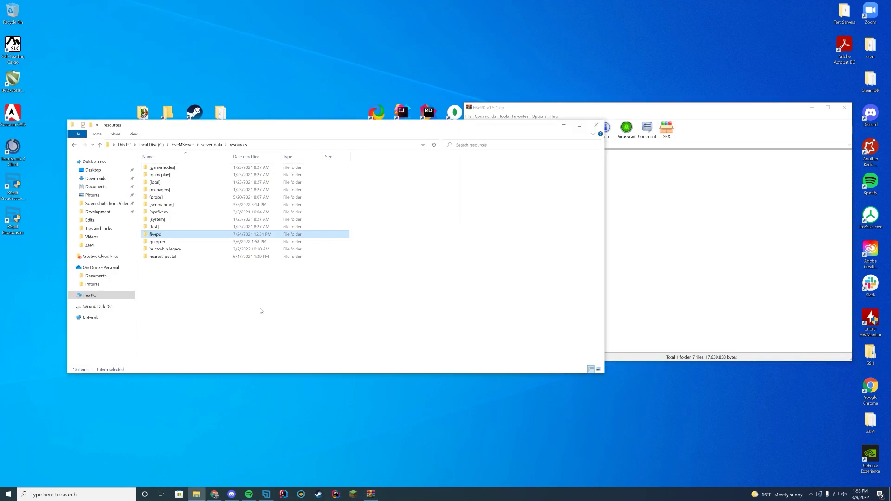
left_click(845, 107)
double_click(168, 236)
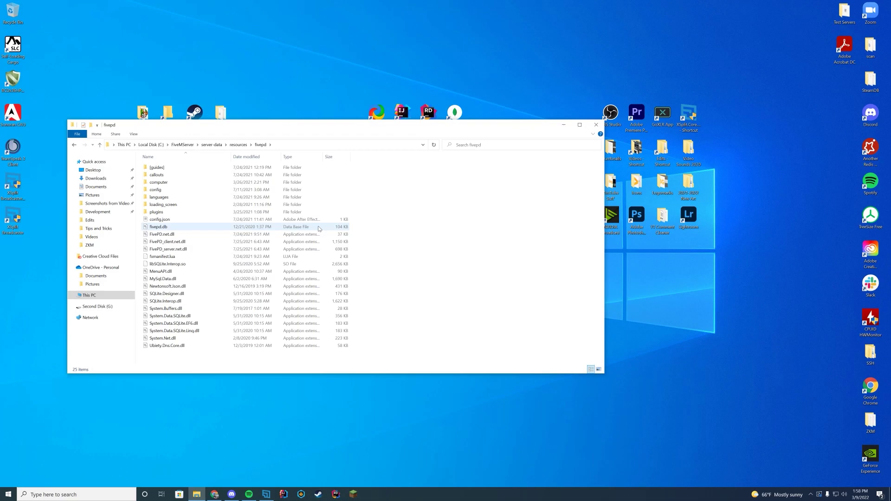
left_click(237, 190)
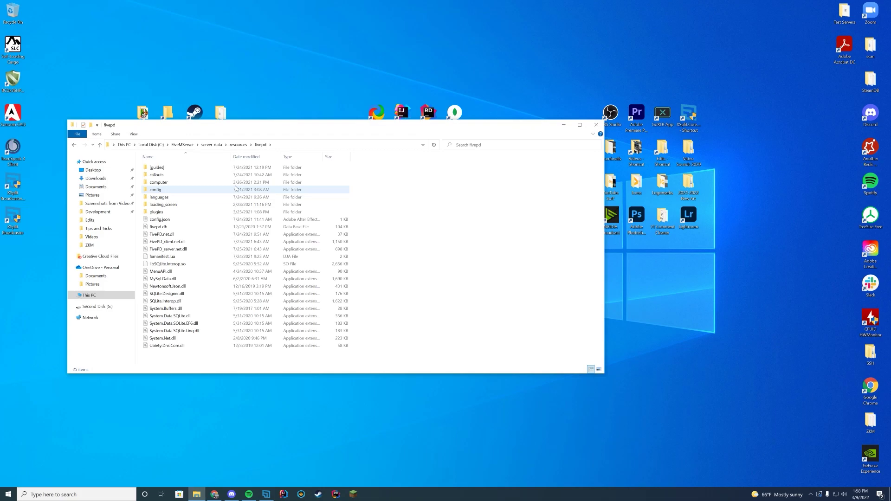
Download the fivepd plugin zip from the Sonoran CAD FivePD documentation page and open the archive
key("alt+Tab")
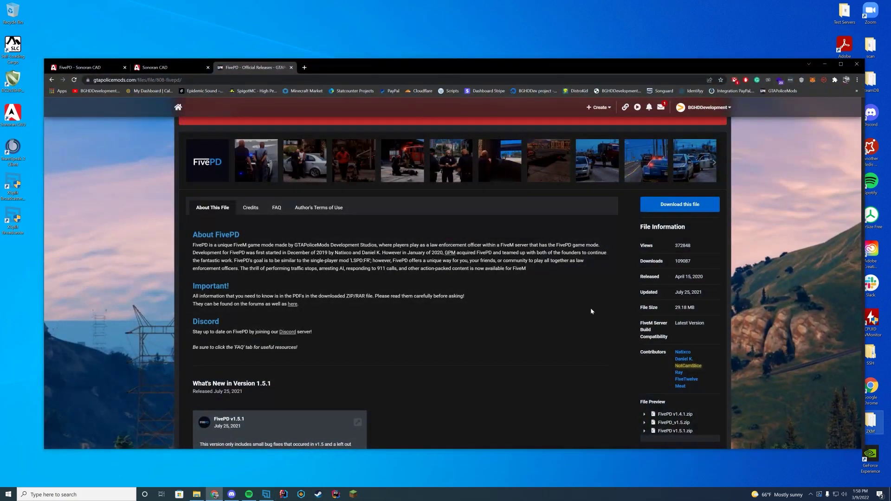
left_click(291, 68)
left_click(79, 67)
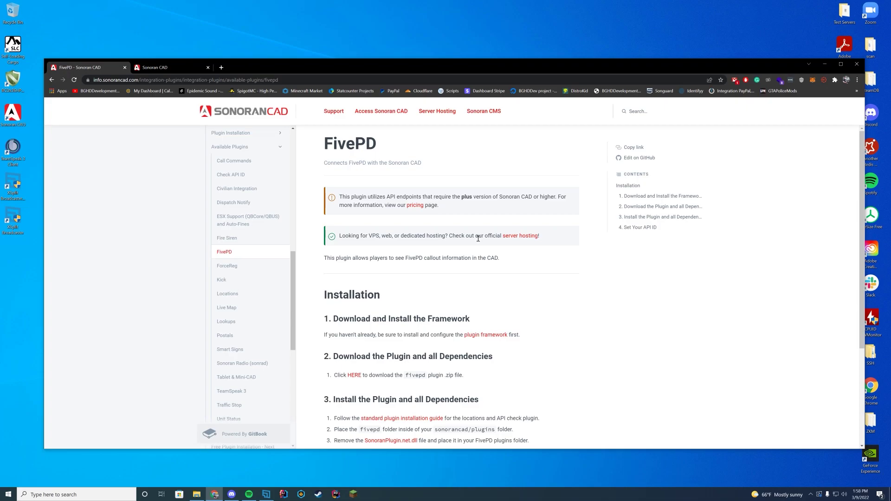
scroll(478, 237, "down", 2)
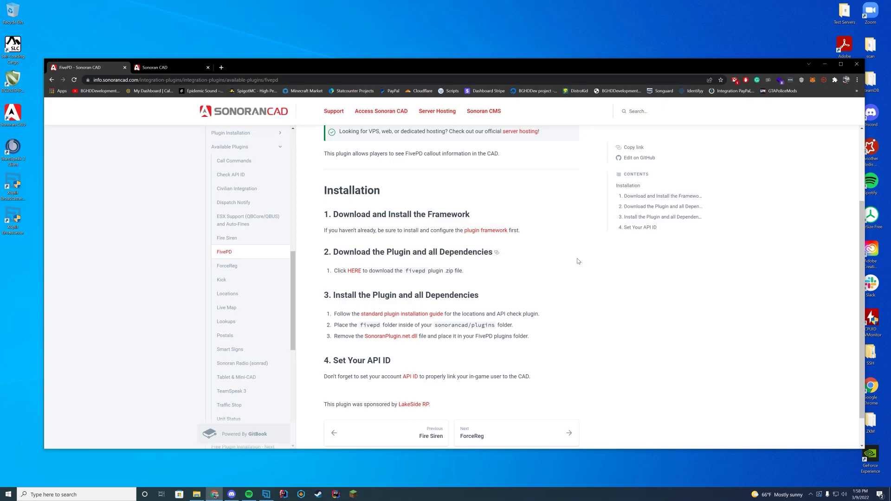
left_click(353, 273)
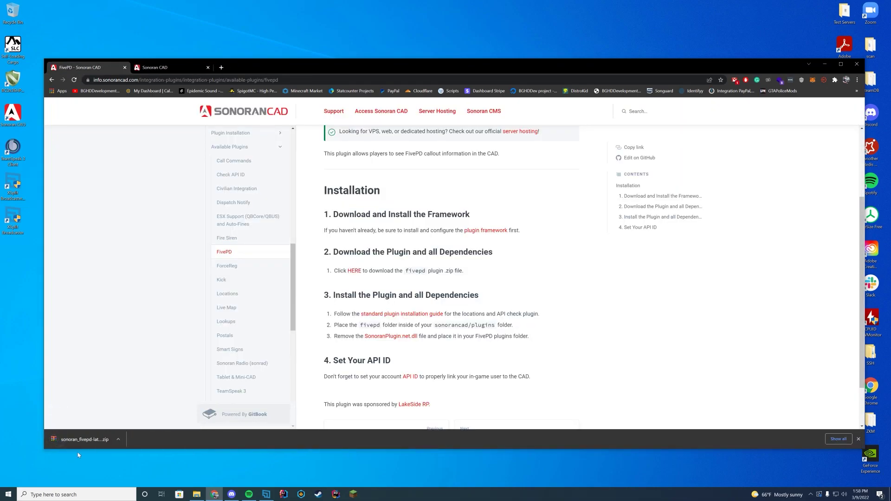
left_click(83, 441)
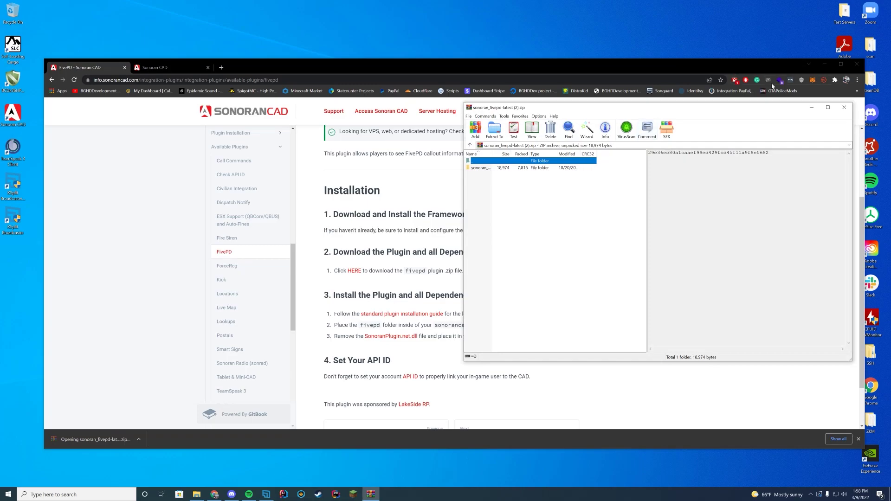
Extract SonoranPlugin.net.dll from the archive's put_in_fivepd_plugins folder into the server's resources\fivepd\plugins folder
left_click(827, 66)
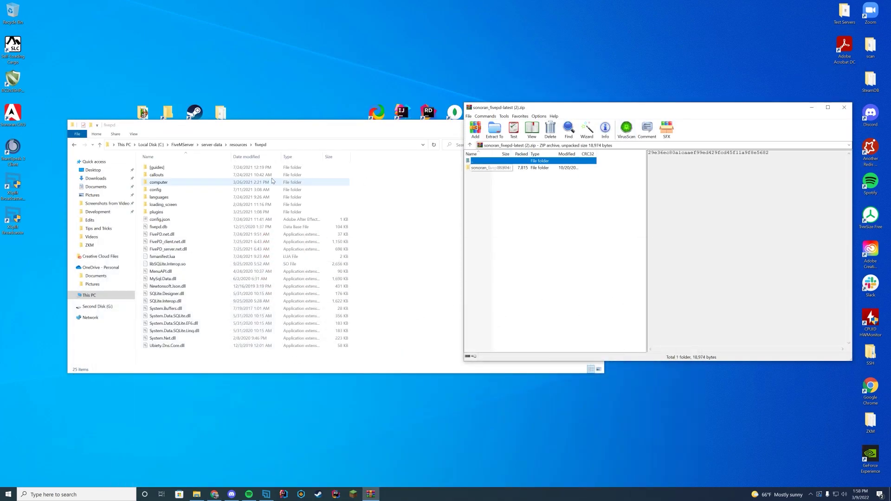
left_click(244, 149)
left_click(238, 145)
left_click(633, 212)
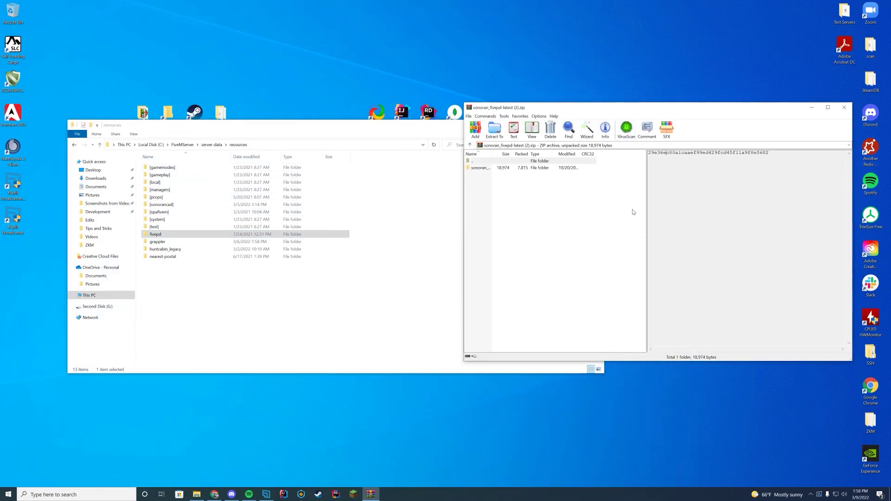
double_click(479, 169)
double_click(480, 185)
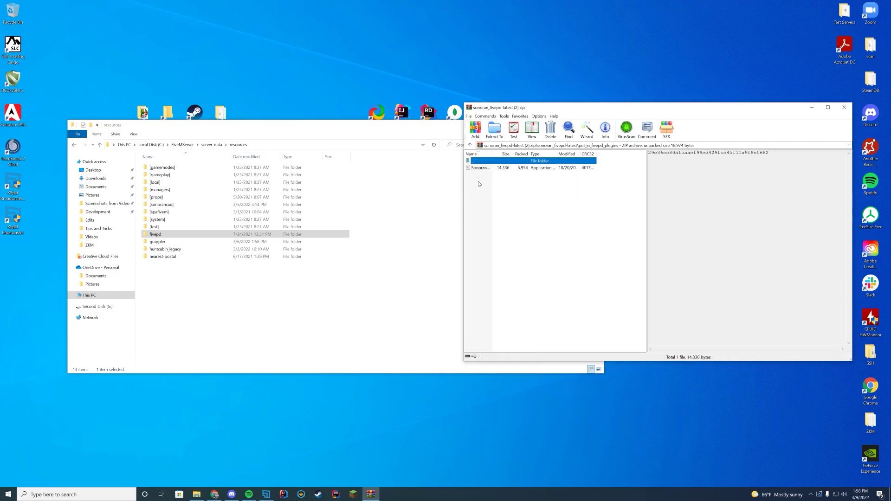
double_click(482, 161)
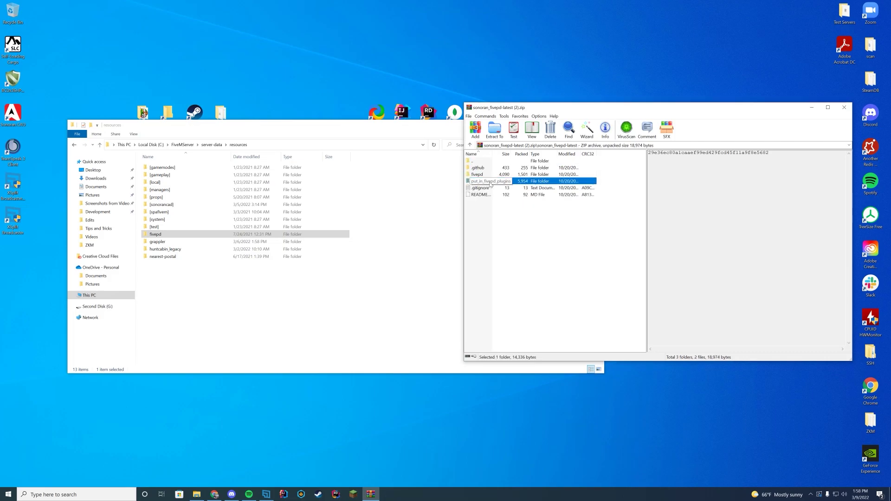
double_click(170, 235)
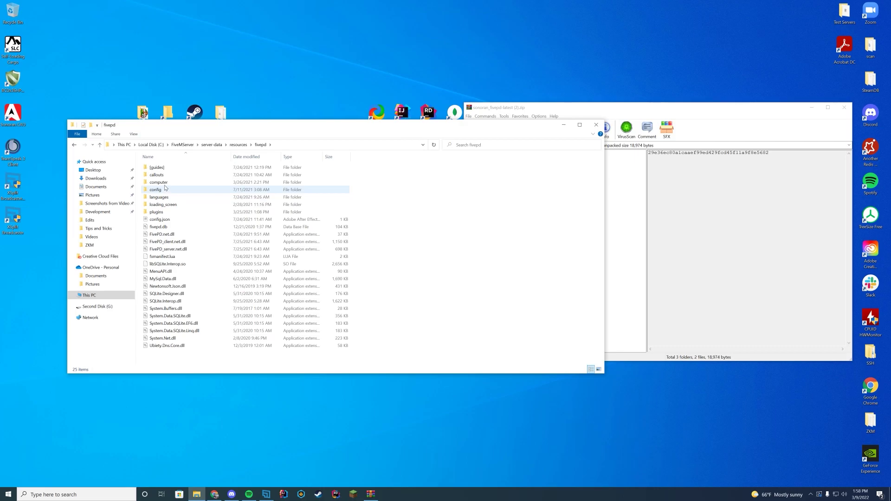
double_click(160, 211)
left_click(681, 209)
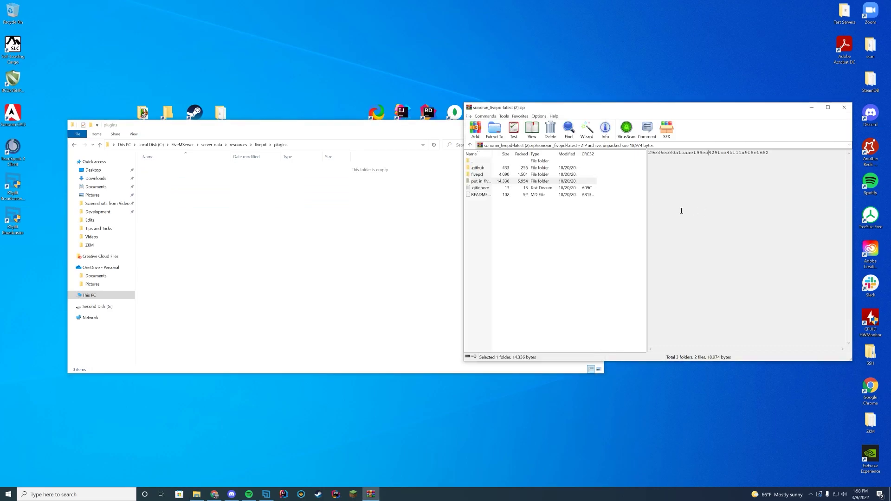
double_click(484, 181)
left_click_drag(481, 168, 326, 202)
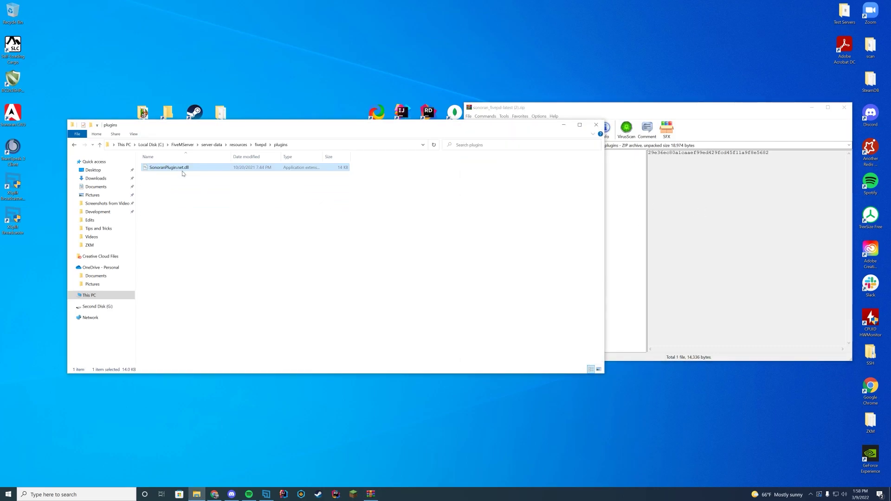
Extract the fivepd folder from the Sonoran plugin archive into resources\[sonorancad]\sonorancad\plugins
left_click(238, 145)
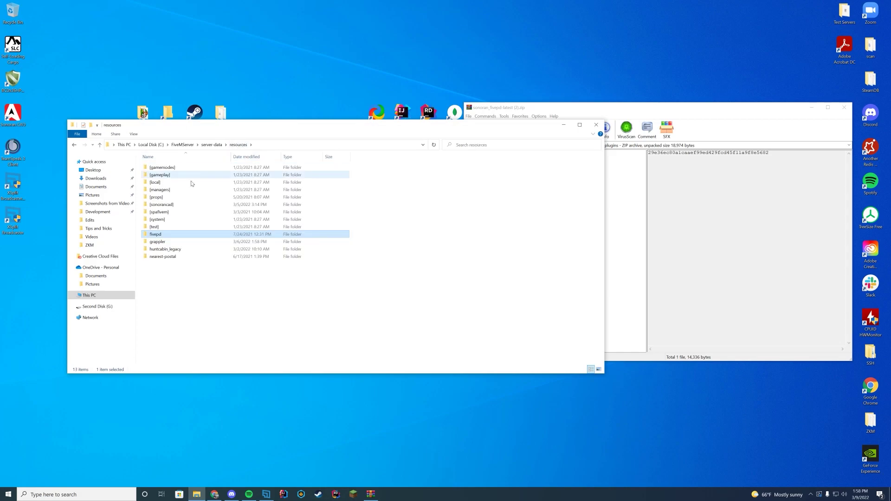
double_click(177, 207)
double_click(177, 189)
double_click(171, 192)
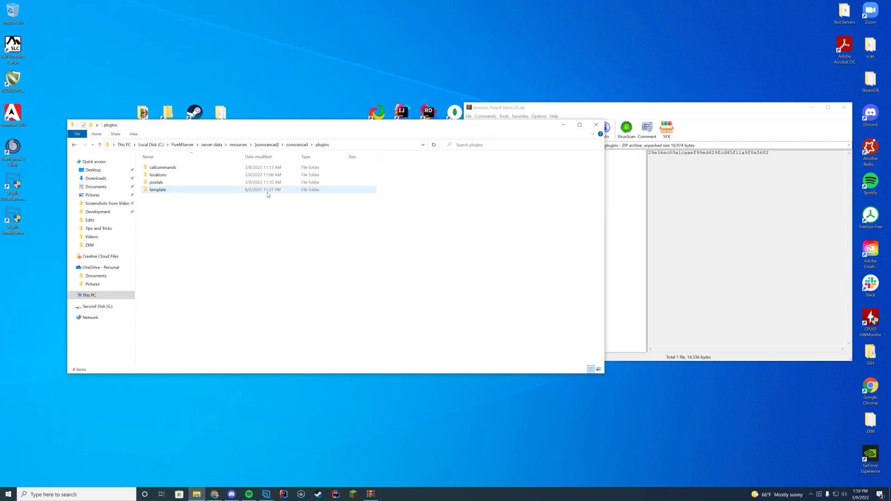
key("alt+Tab")
left_click(479, 163)
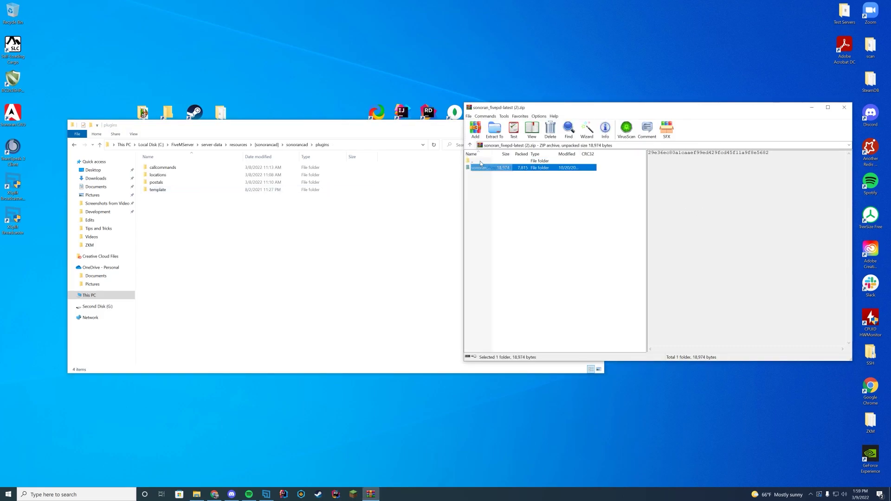
double_click(479, 163)
left_click_drag(477, 175, 284, 226)
Rename CHANGEMEconfig_fivepd.lua in the Sonoran CAD fivepd plugin folder to config_fivepd.lua
double_click(180, 173)
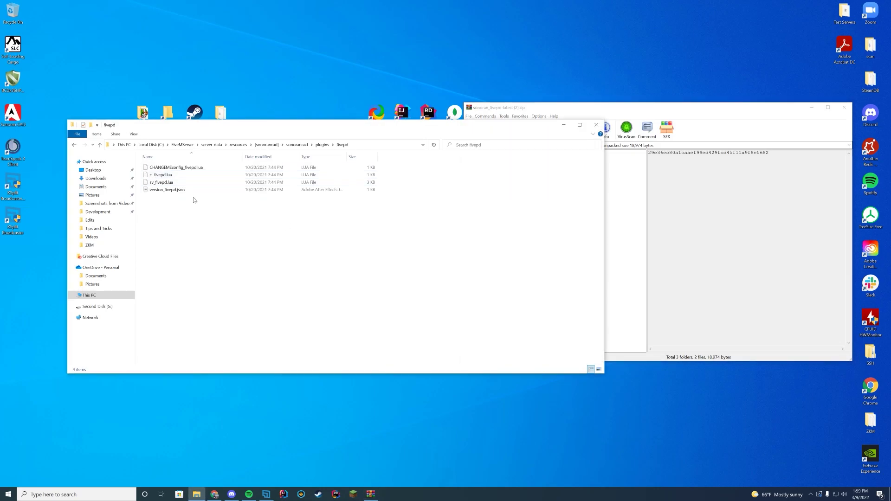
right_click(160, 170)
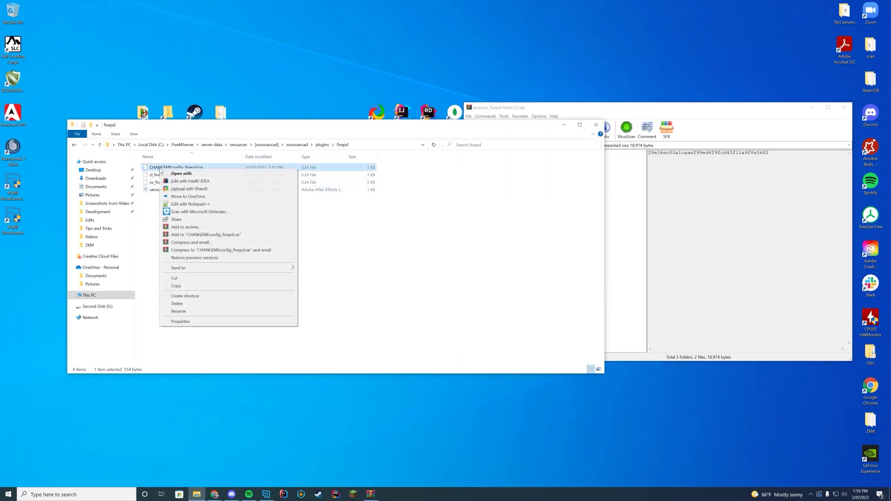
left_click(194, 311)
left_click(168, 168)
left_click_drag(169, 168, 149, 169)
key("BackSpace")
key("Delete")
key("Return")
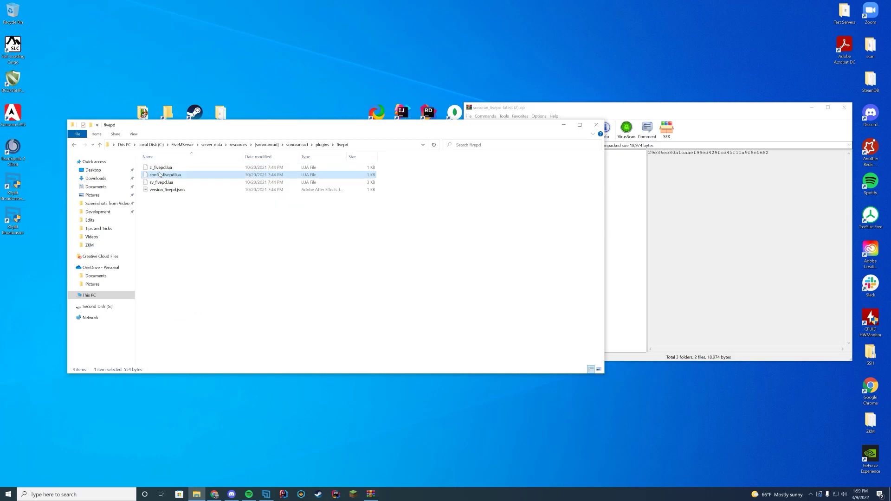
Open config_fivepd.lua in Notepad++ and set the plugin's enabled option to true
right_click(166, 175)
left_click(219, 212)
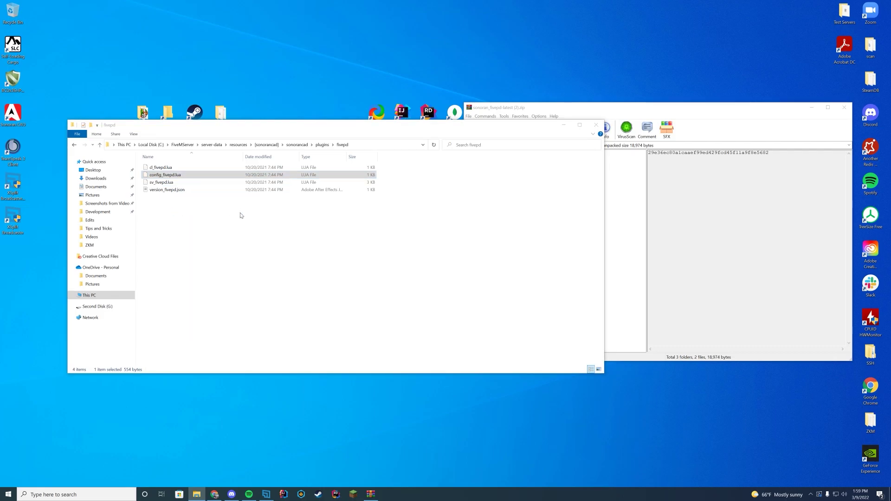
left_click(215, 144)
double_click(215, 144)
type("true")
left_click(356, 144)
left_click(366, 156)
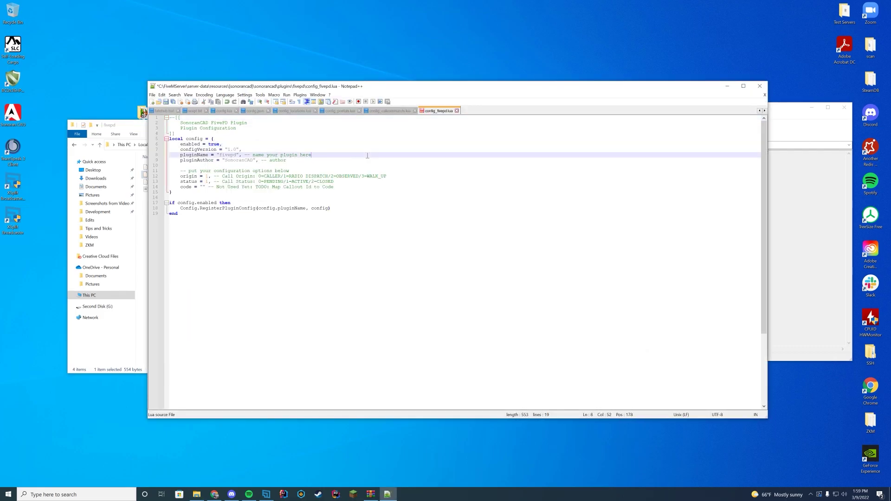
Review the call origin and status options in config_fivepd.lua, save the file, and close Notepad++ and the archive window
left_click(317, 167)
left_click(318, 176)
left_click(321, 181)
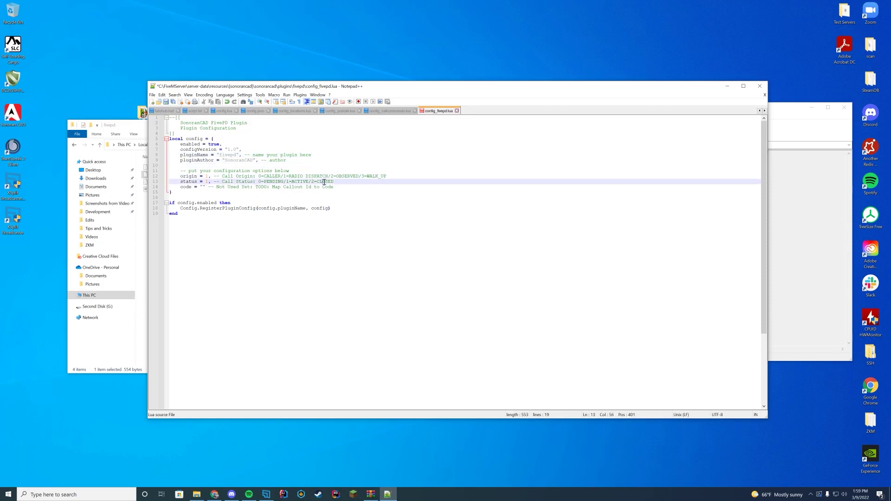
left_click(416, 180)
key("ctrl+s")
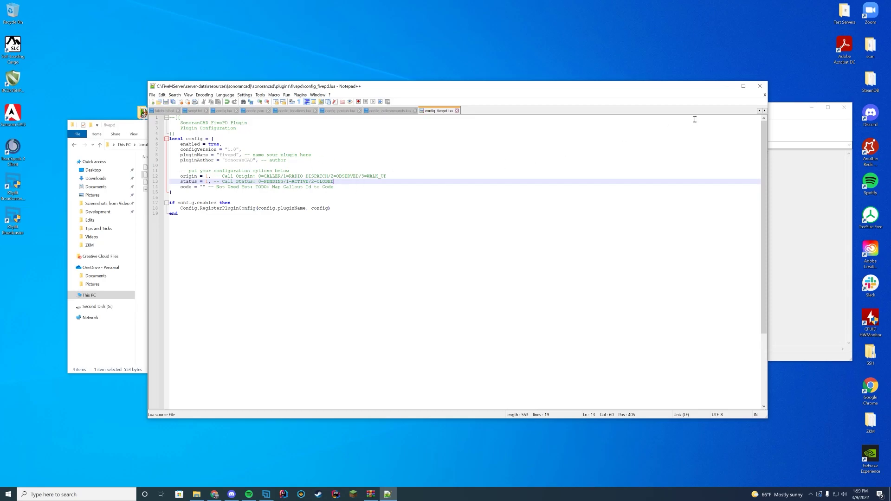
left_click(760, 86)
left_click(845, 108)
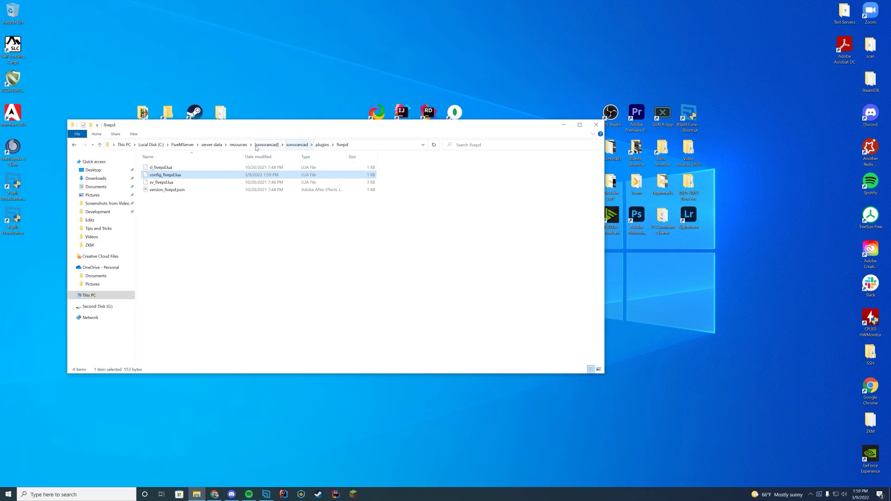
Add the line "ensure fivepd" below "ensure huntcabin_legacy" in server-data\server.cfg using Notepad++, save the file and close the editor
left_click(239, 145)
left_click(209, 145)
right_click(156, 212)
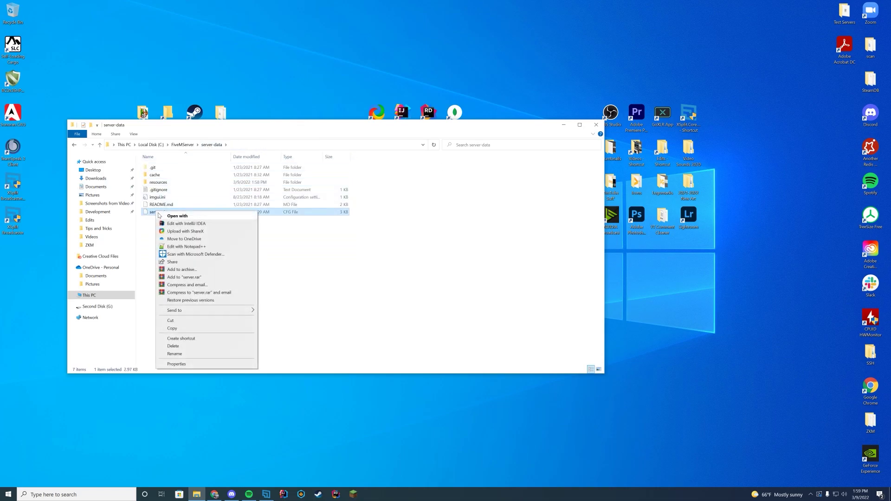
left_click(186, 247)
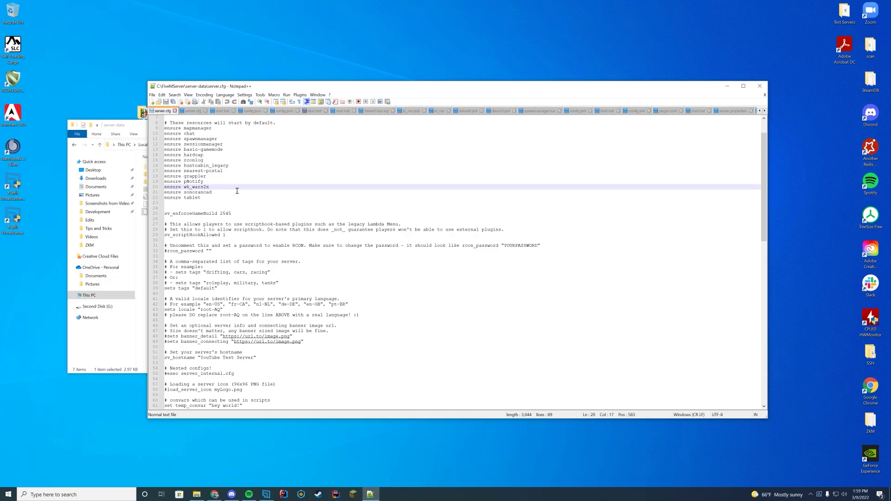
left_click(245, 166)
key("Return")
type("ensure fivepd")
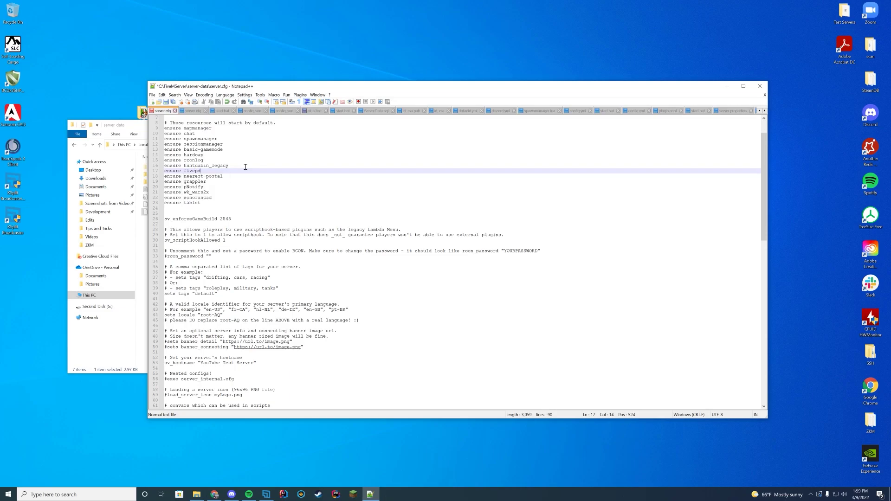
key("ctrl+s")
left_click(760, 86)
Start the FiveM server by running start.bat from the FiveMServer folder and check the loaded plugins in its console
left_click(187, 145)
double_click(167, 184)
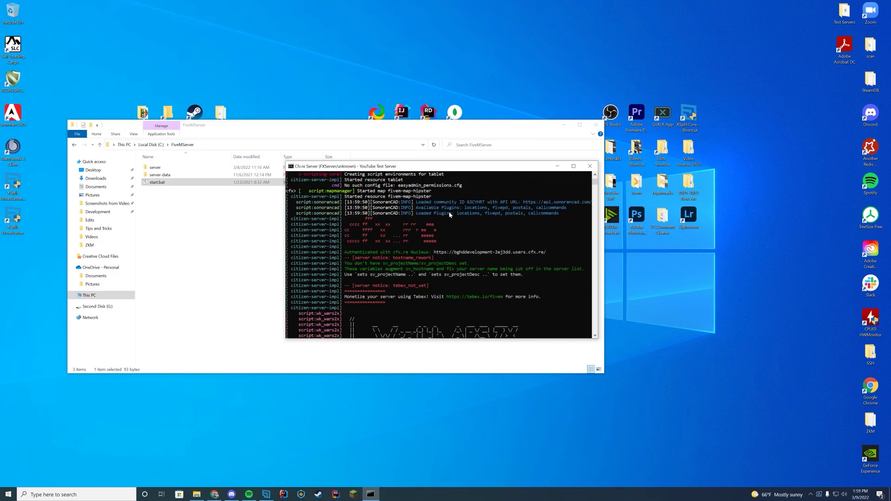
left_click(490, 214)
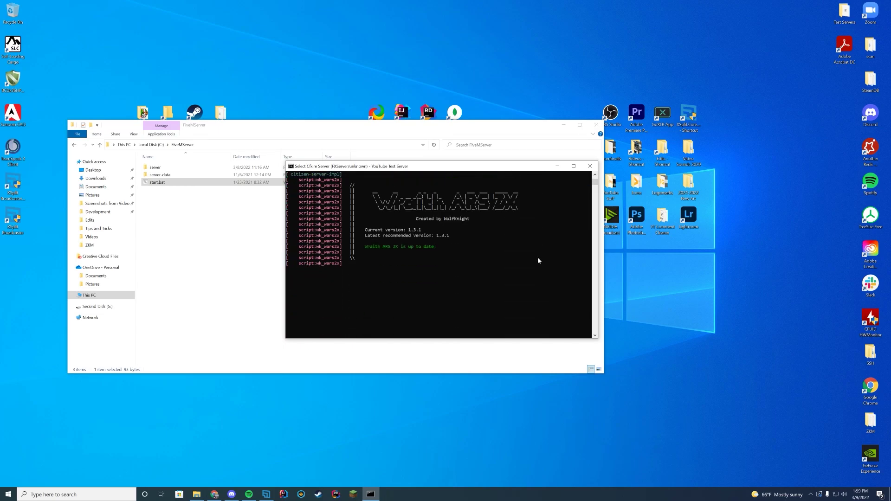
Switch to Chrome, bring up the police page in Sonoran CAD, and minimize the browser
left_click(215, 494)
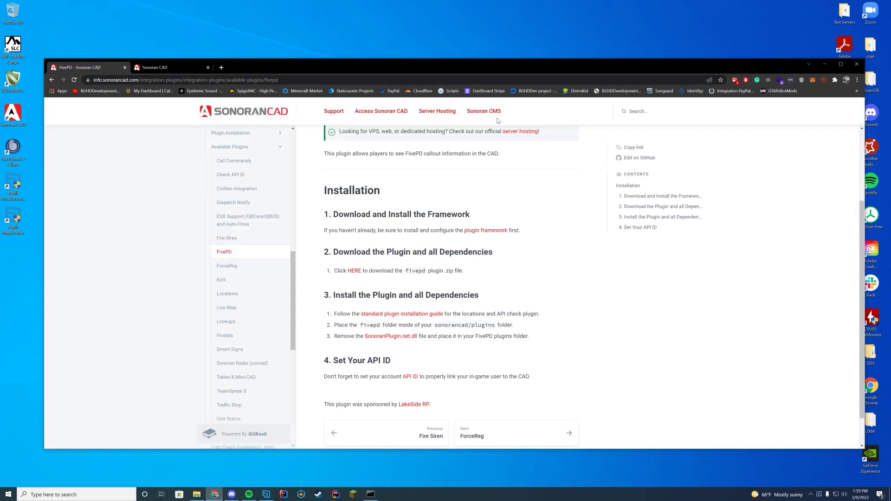
left_click(176, 69)
left_click(792, 273)
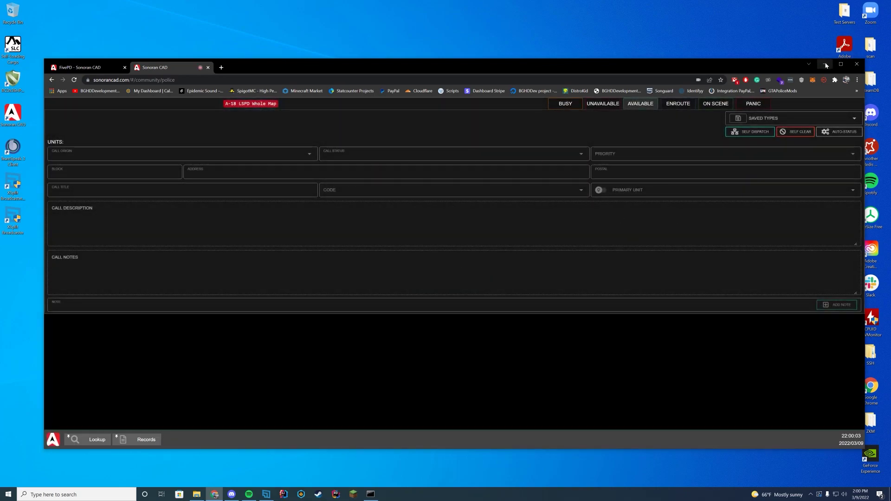
left_click(827, 65)
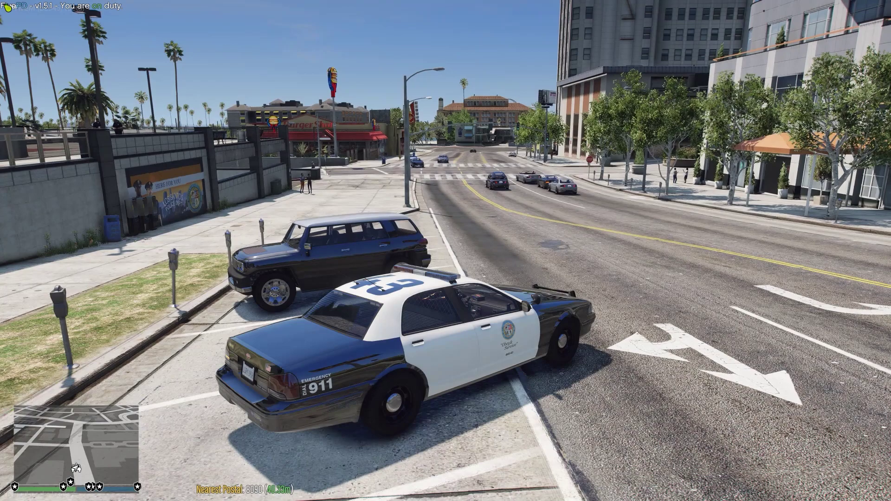
Force an "Unconscious person" callout through FivePD's debug options in the game
key("F6")
key("Down")
key("Down")
key("Down")
key("Down")
key("Return")
key("Return")
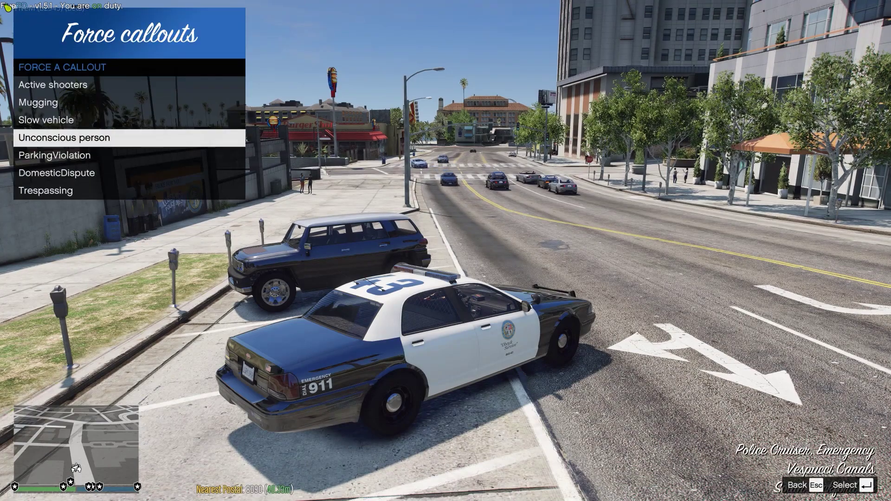
key("Up")
key("Down")
key("Return")
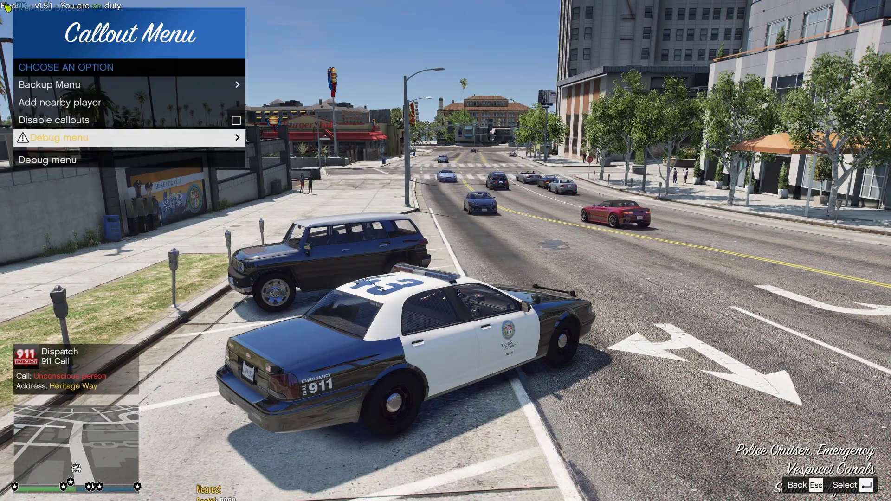
key("Escape")
Switch to Sonoran CAD's dispatch page, attach unit A-18 to the active Unconscious Person call and update the call
key("alt+Tab")
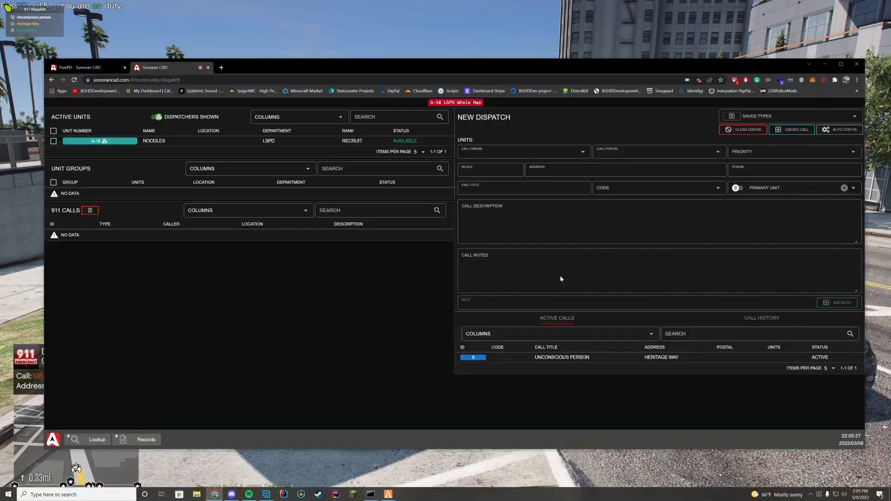
right_click(662, 363)
left_click(669, 366)
left_click_drag(153, 140, 599, 141)
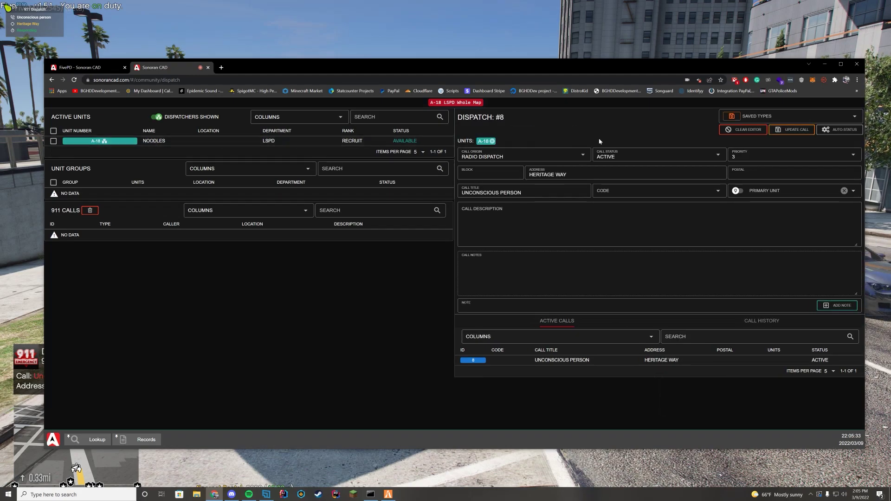
left_click(786, 132)
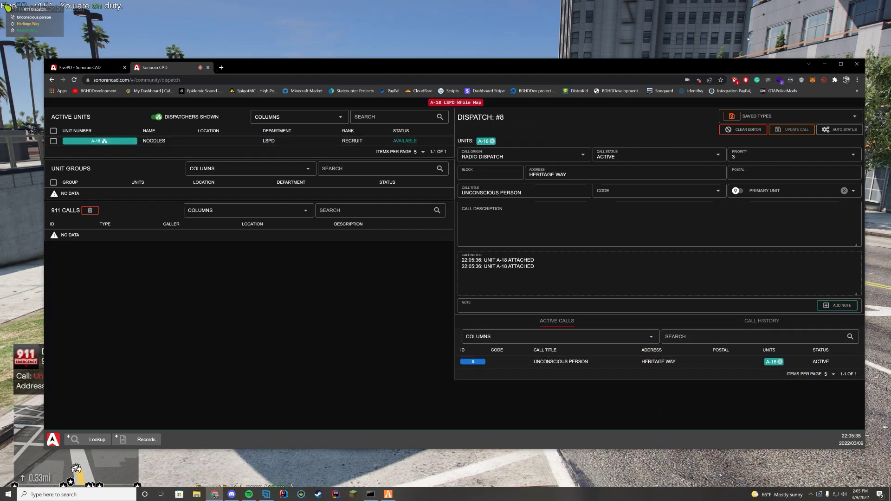
Return to the game and view the attached call on the in-game CAD tablet
key("alt+Tab")
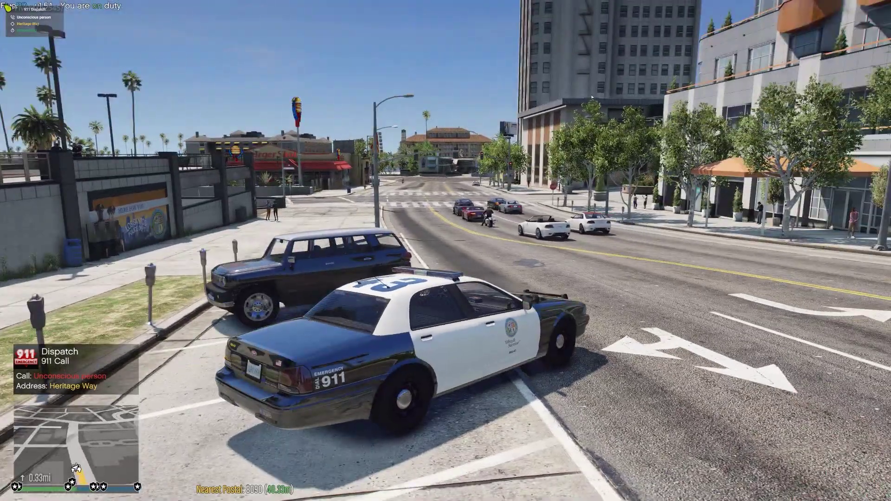
key("F9")
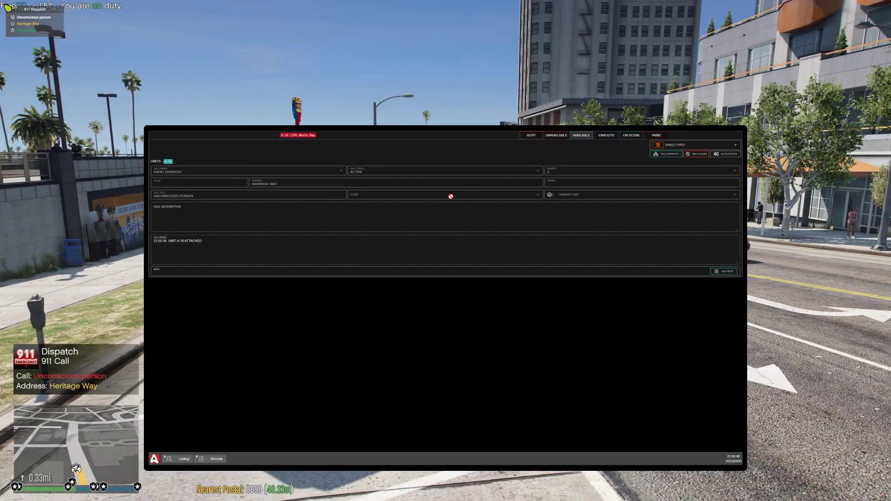
key("F6")
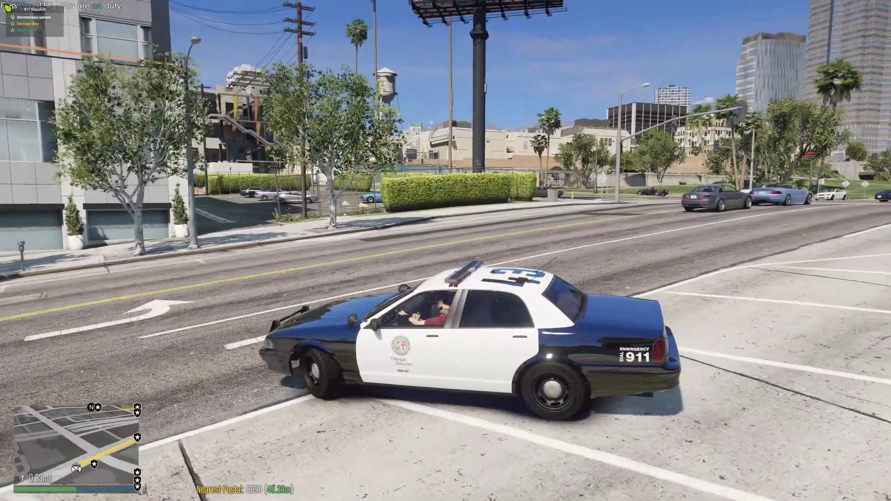
key("w")
key("d")
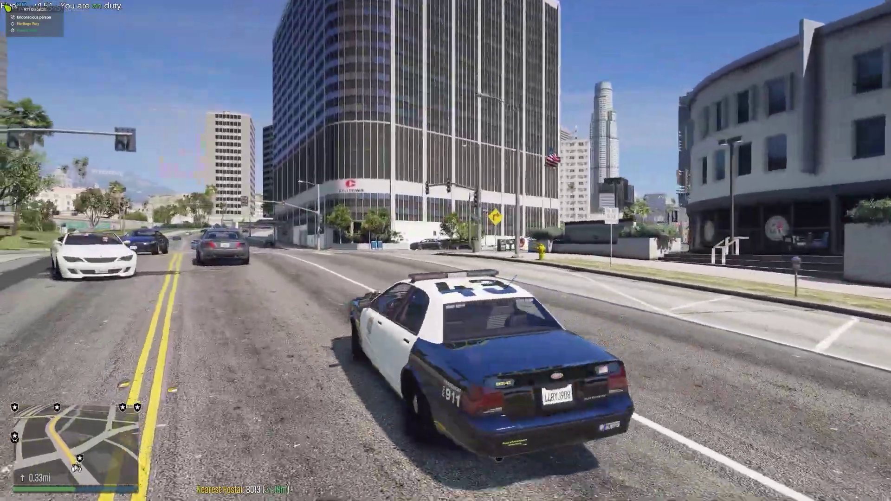
key("w")
key("d")
key("a")
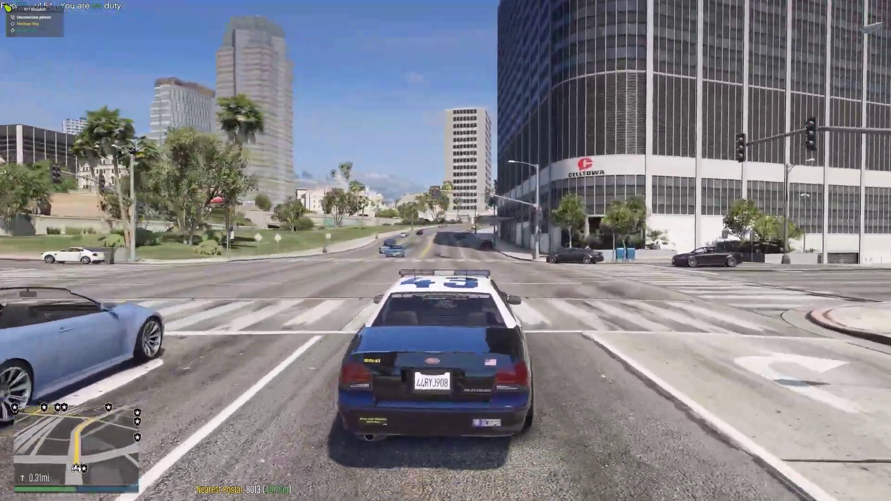
key("w")
key("a")
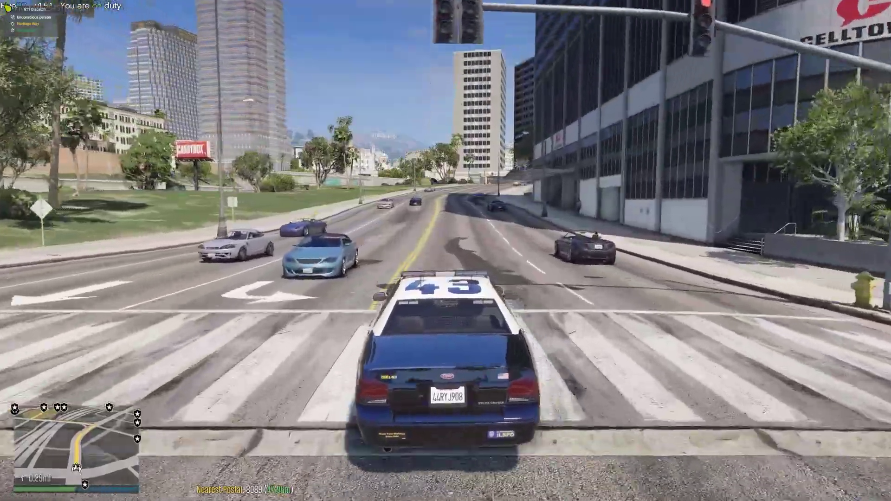
key("w")
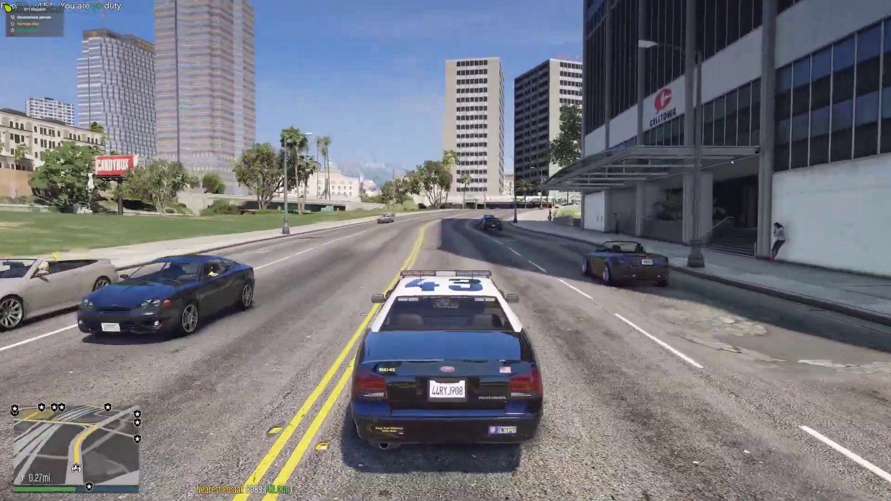
Complete the Unconscious person callout in FivePD with the Code 4 option
key("w")
key("shift")
key("b")
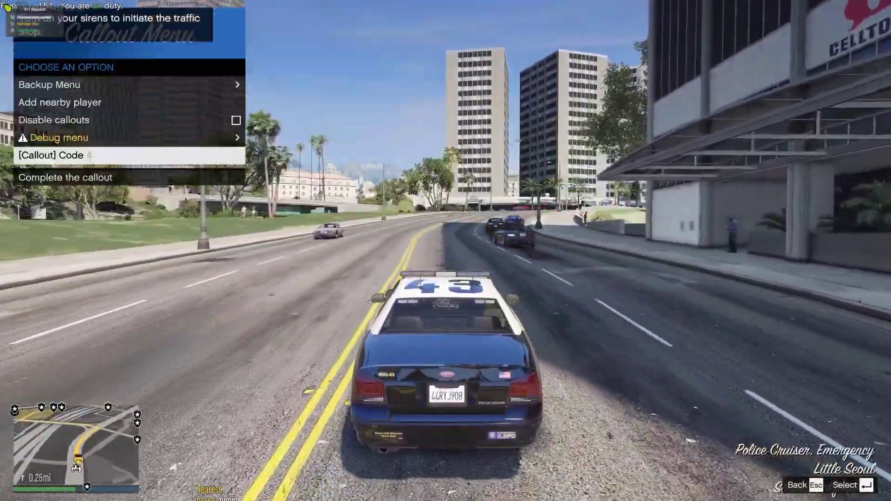
key("Return")
key("Escape")
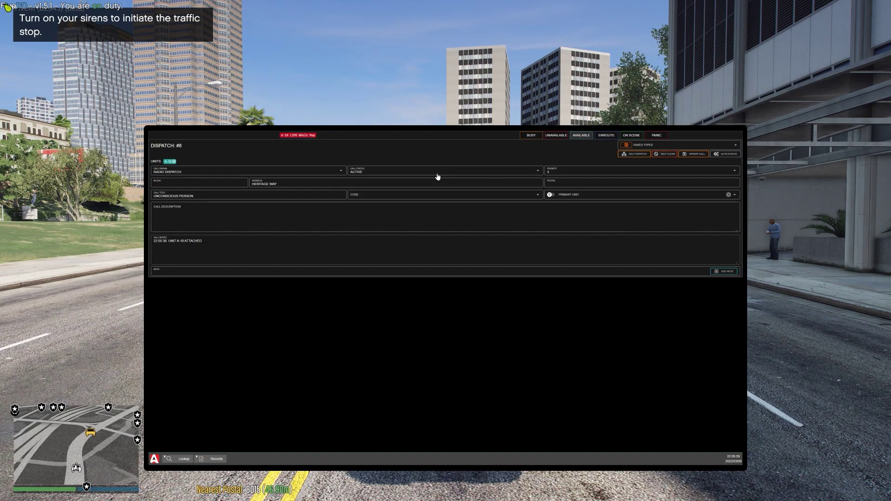
Change the call status of dispatch #8 on the in-game CAD tablet, update the call and leave the tablet
left_click(368, 172)
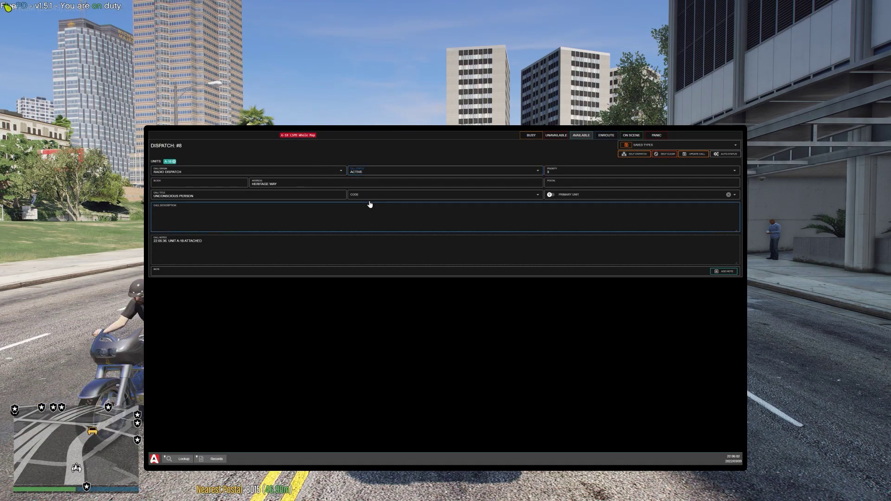
left_click(700, 156)
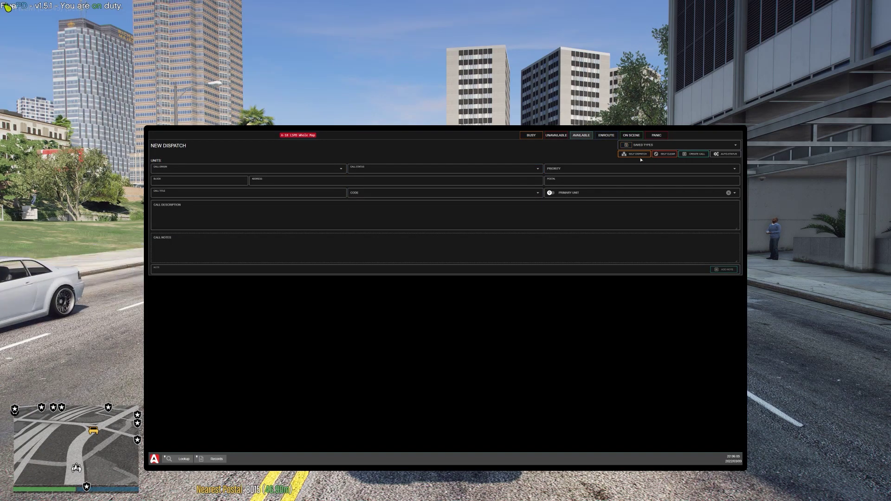
key("Escape")
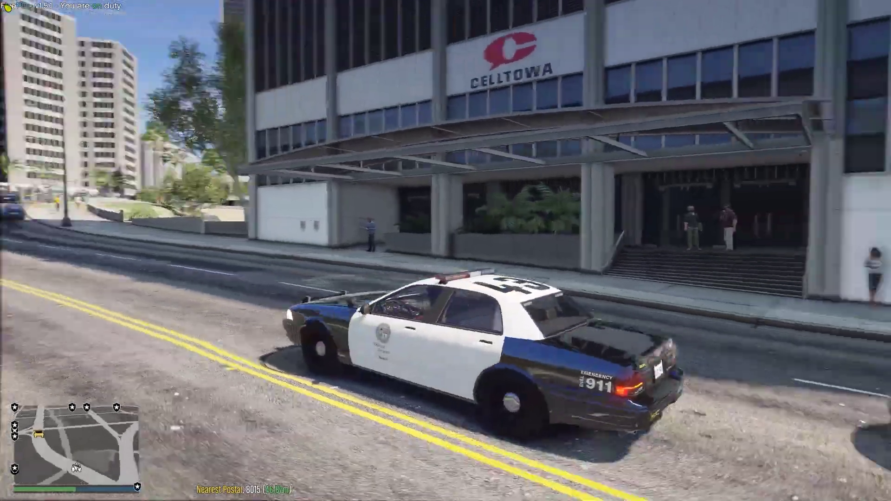
key("w")
key("d")
key("q")
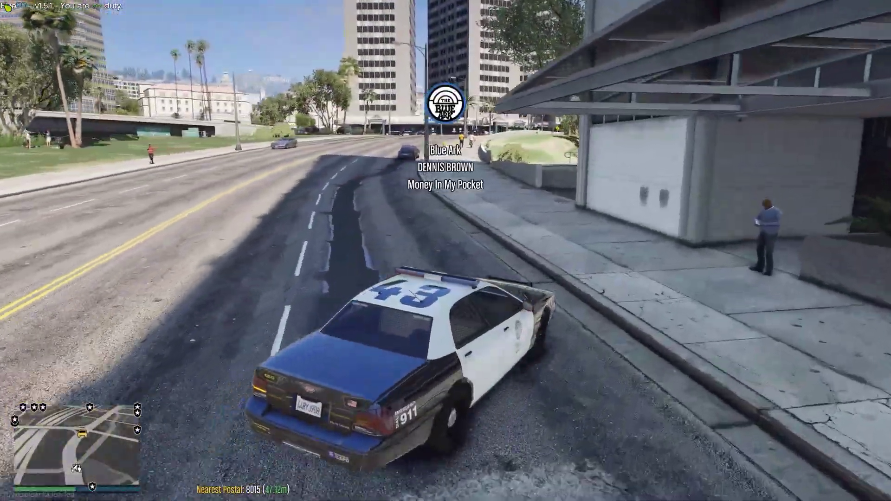
key("a")
key("w")
key("a")
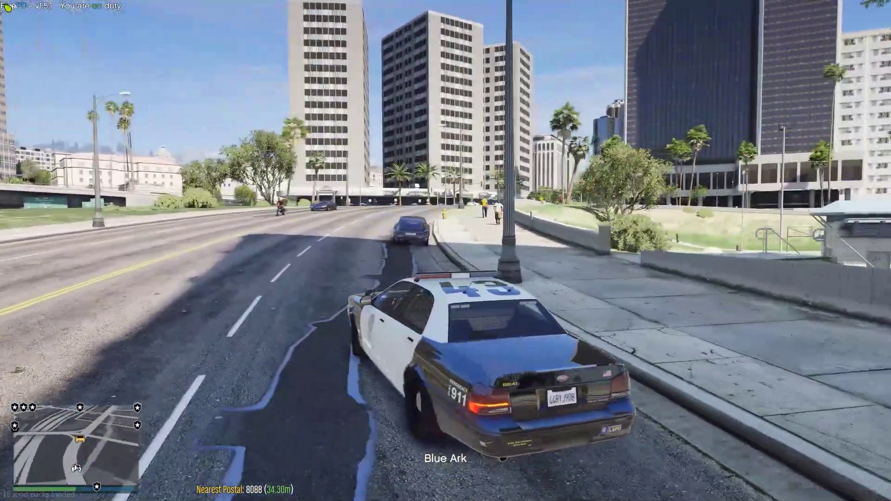
key("d")
key("w")
key("d")
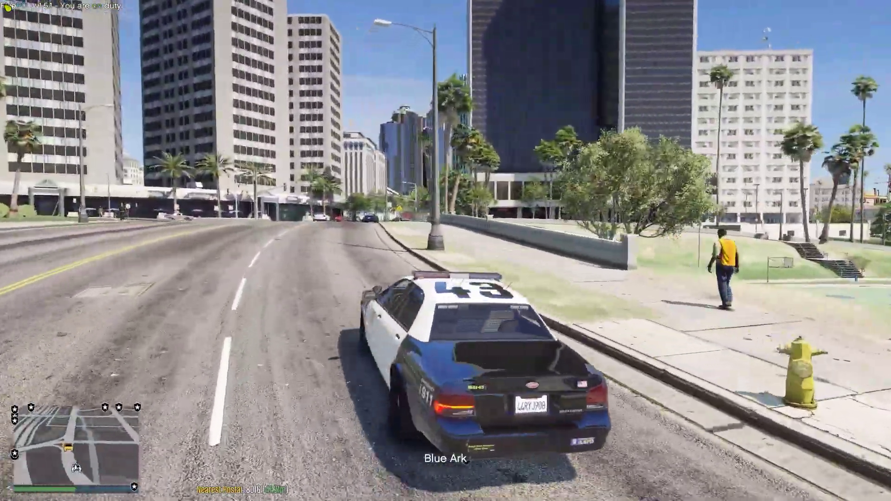